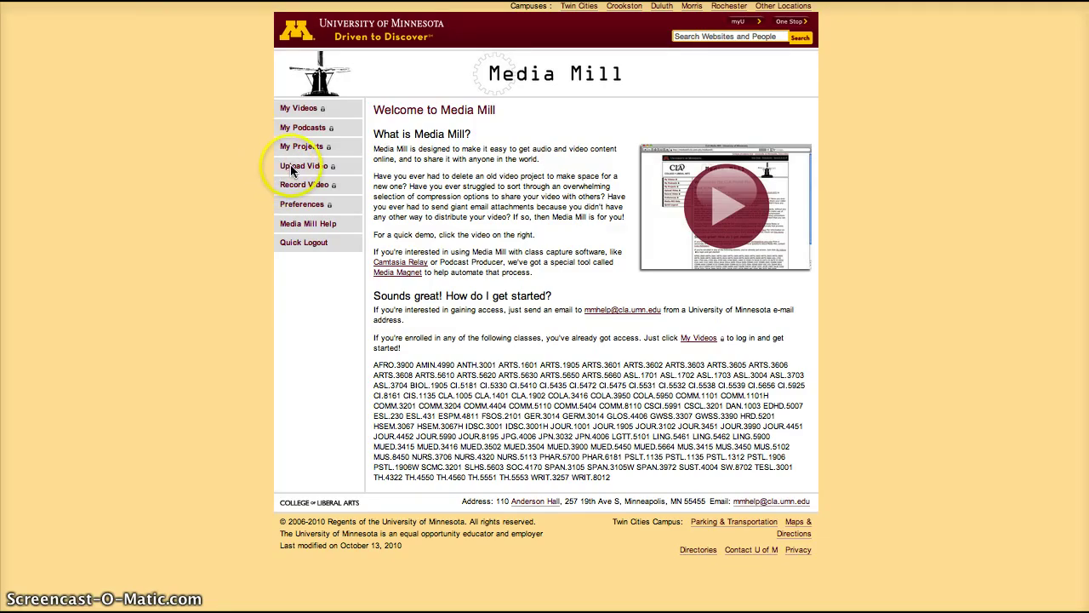
- Go to My Videos and scroll through the list of uploaded videos
{"action": "left_click", "coordinate": [302, 111]}
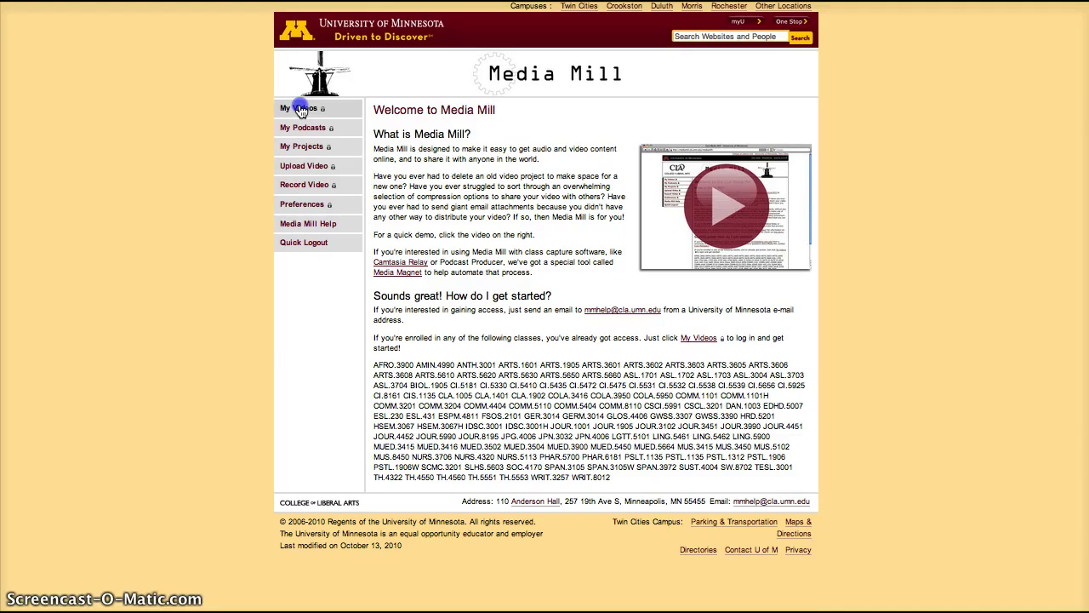
{"action": "scroll", "coordinate": [497, 432], "scroll_direction": "down", "scroll_amount": 15}
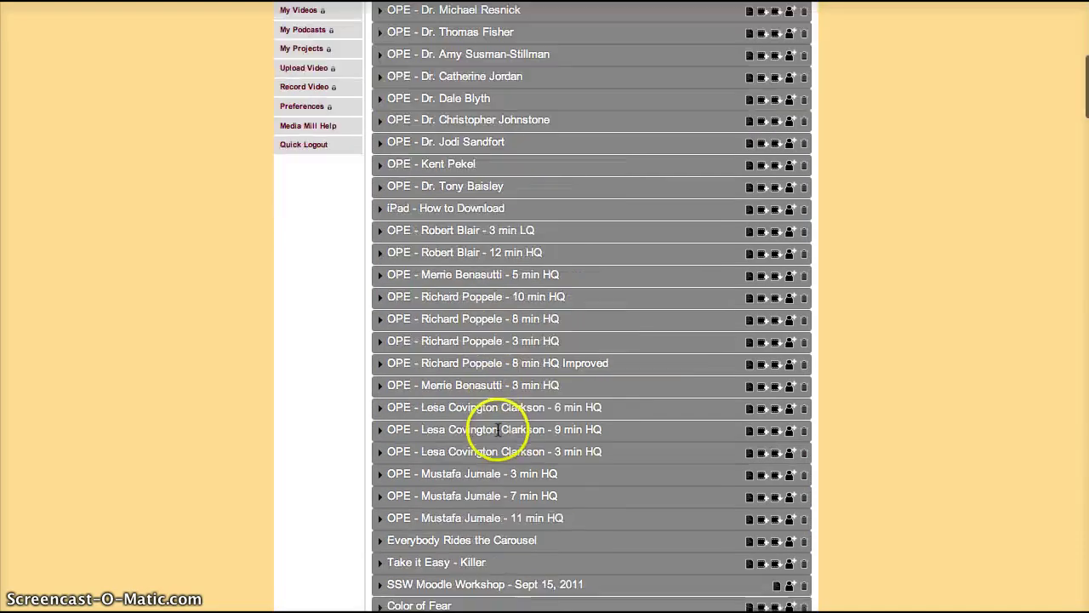
{"action": "scroll", "coordinate": [497, 429], "scroll_direction": "down", "scroll_amount": 15}
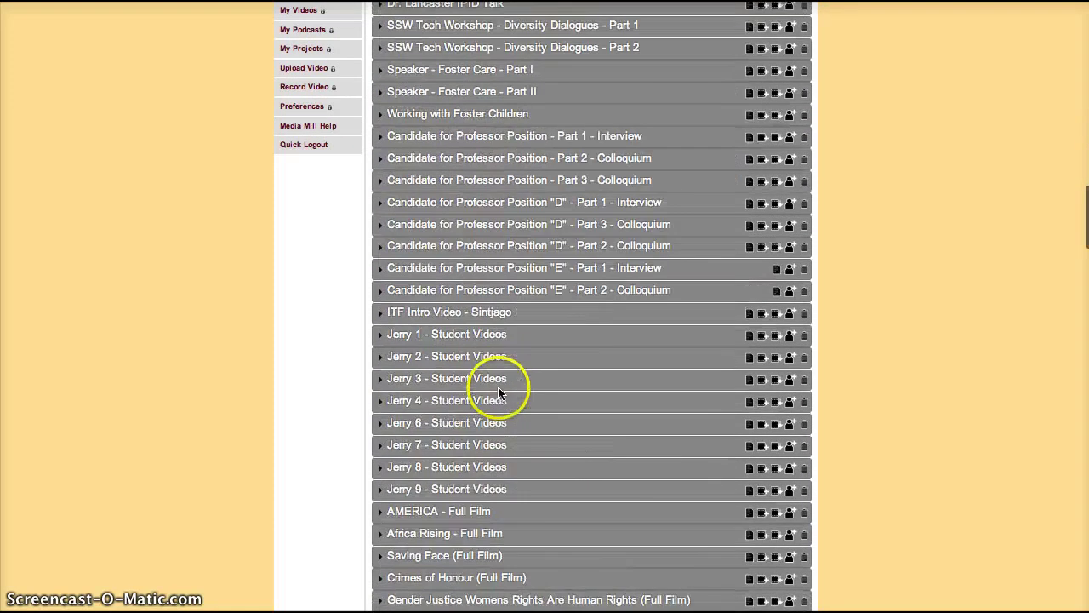
{"action": "scroll", "coordinate": [502, 365], "scroll_direction": "down", "scroll_amount": 10}
{"action": "left_click", "coordinate": [501, 362]}
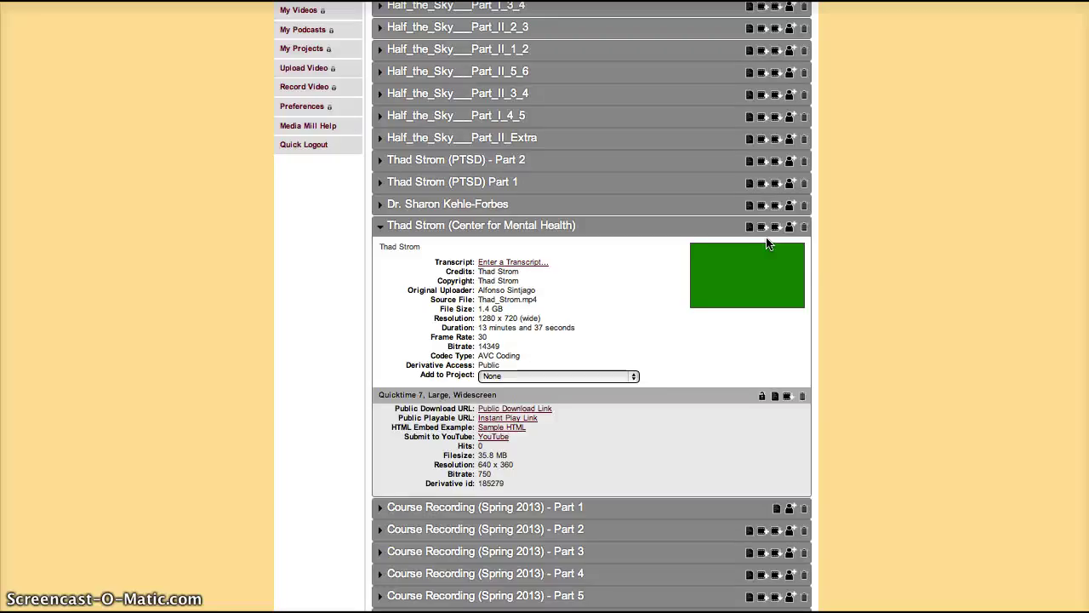
{"action": "left_click", "coordinate": [769, 238]}
{"action": "left_click", "coordinate": [761, 226]}
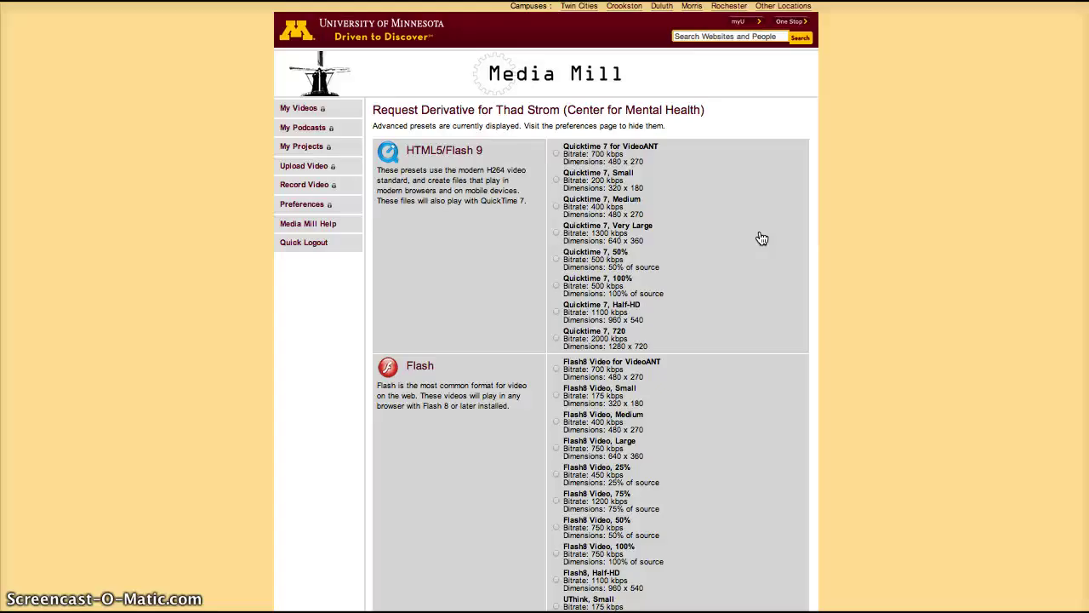
{"action": "left_click", "coordinate": [285, 147]}
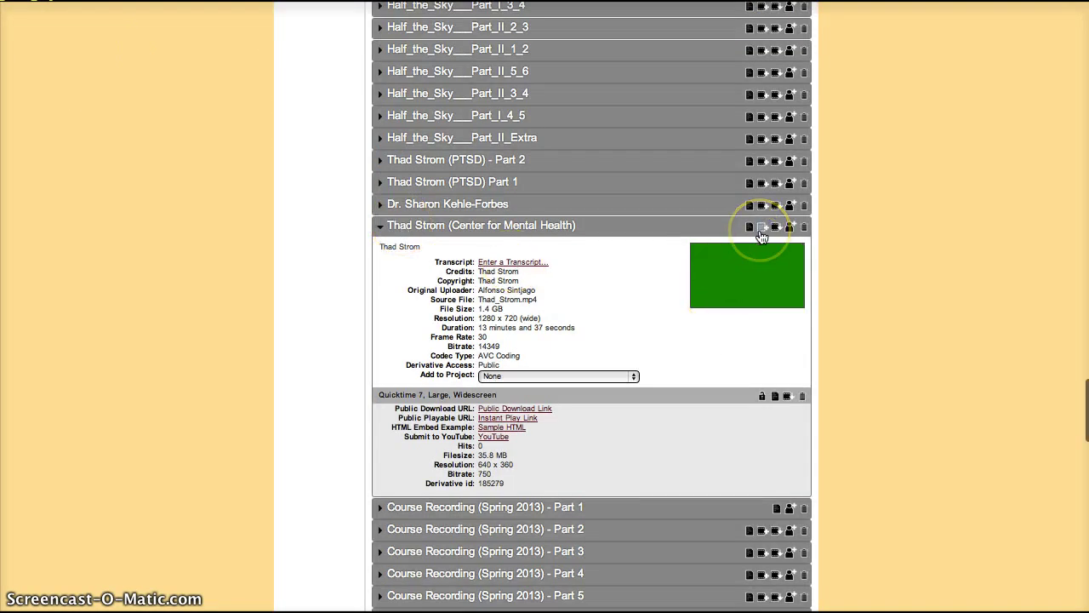
{"action": "left_click", "coordinate": [762, 229]}
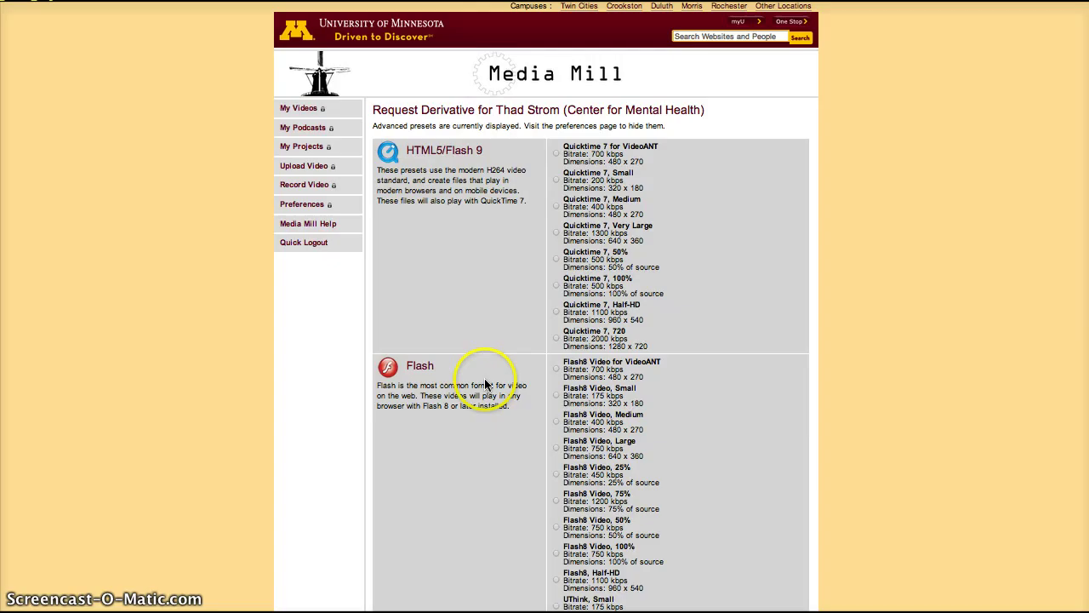
- Select the Quicktime 7, Medium preset (400 kbps, 480 x 270) and scroll down to Submit Request
{"action": "scroll", "coordinate": [485, 387], "scroll_direction": "down", "scroll_amount": 10}
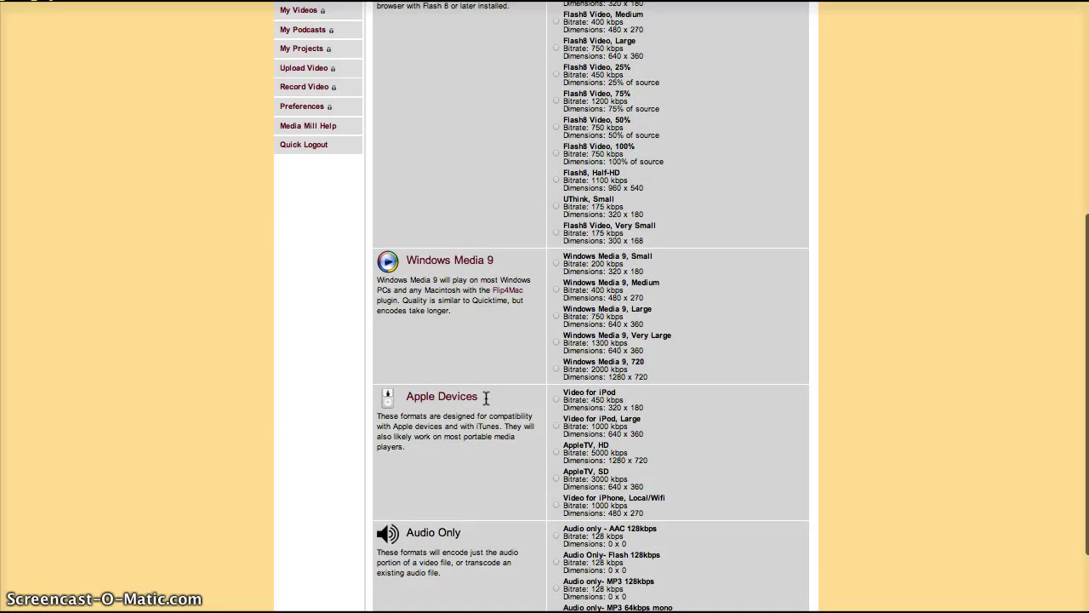
{"action": "scroll", "coordinate": [485, 397], "scroll_direction": "down", "scroll_amount": 3}
{"action": "scroll", "coordinate": [486, 398], "scroll_direction": "up", "scroll_amount": 13}
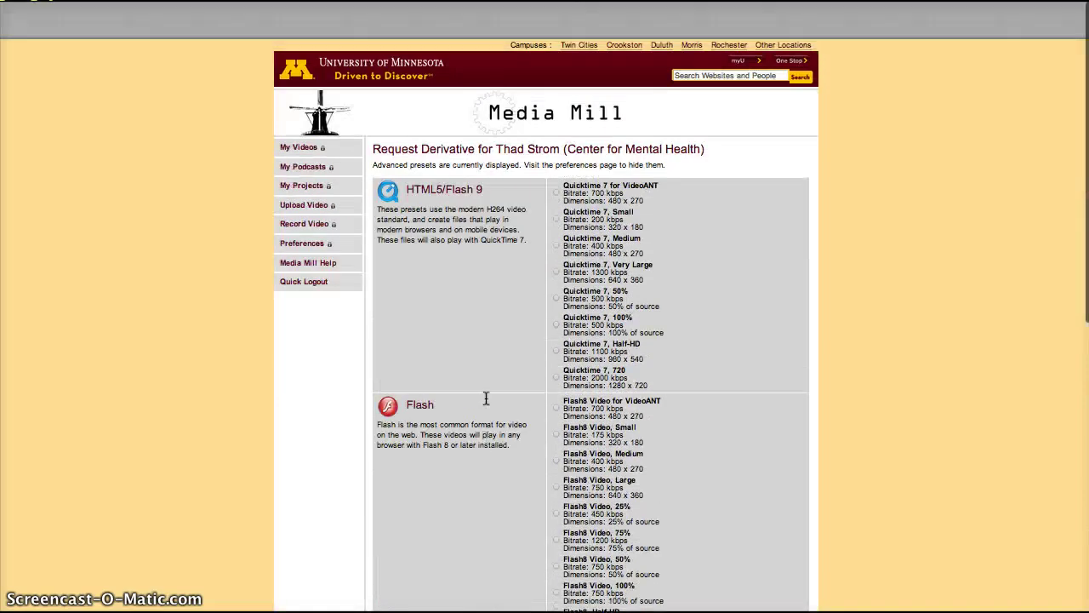
{"action": "scroll", "coordinate": [486, 398], "scroll_direction": "down", "scroll_amount": 1}
{"action": "left_click", "coordinate": [555, 206]}
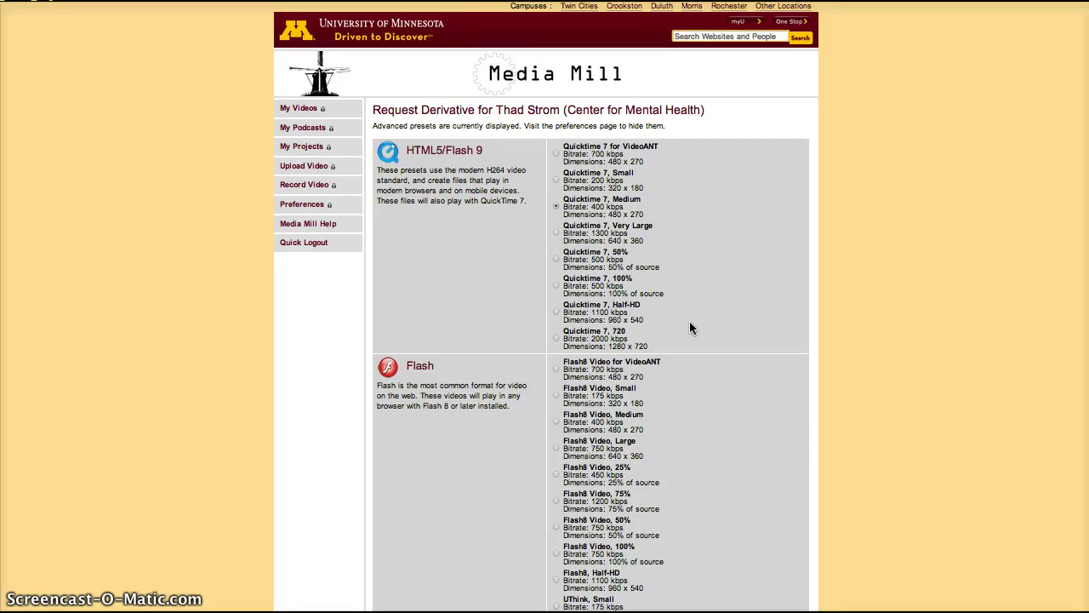
{"action": "scroll", "coordinate": [689, 324], "scroll_direction": "down", "scroll_amount": 10}
{"action": "left_click", "coordinate": [525, 577]}
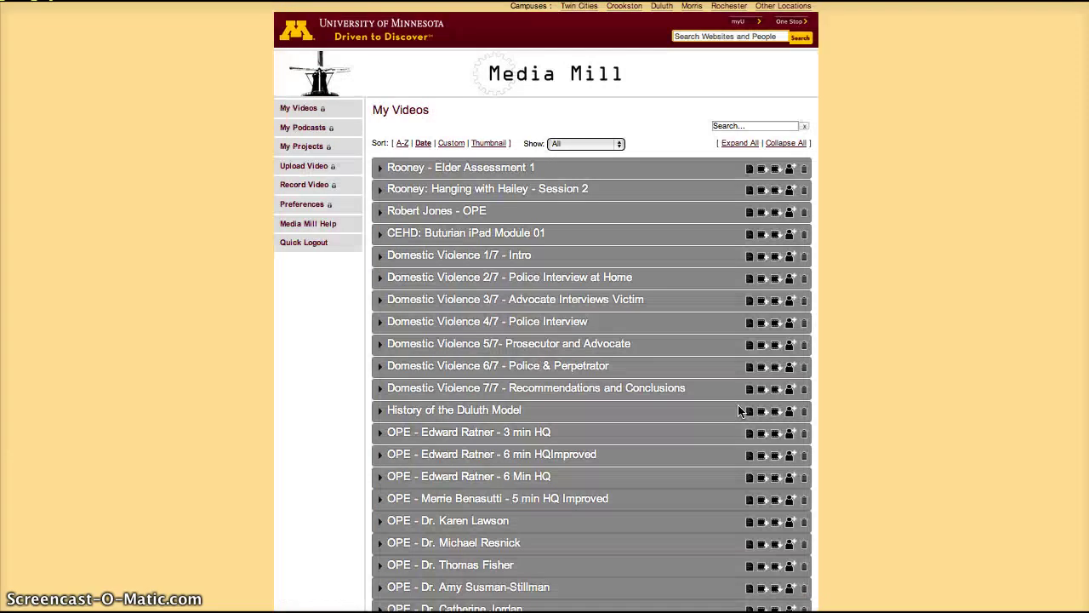
{"action": "scroll", "coordinate": [739, 410], "scroll_direction": "down", "scroll_amount": 20}
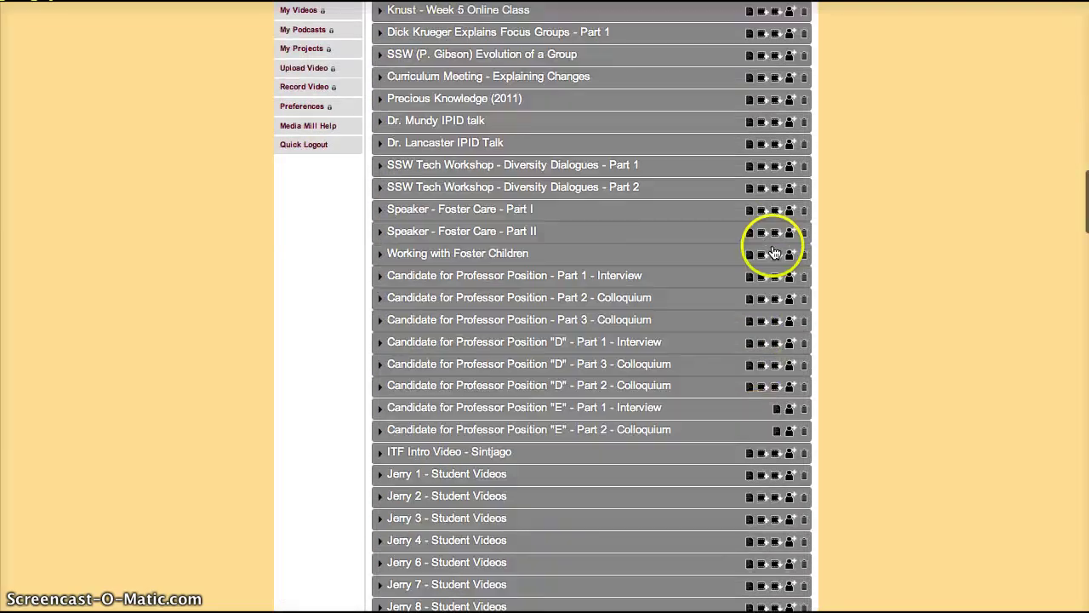
{"action": "scroll", "coordinate": [783, 179], "scroll_direction": "down", "scroll_amount": 10}
{"action": "scroll", "coordinate": [778, 165], "scroll_direction": "down", "scroll_amount": 20}
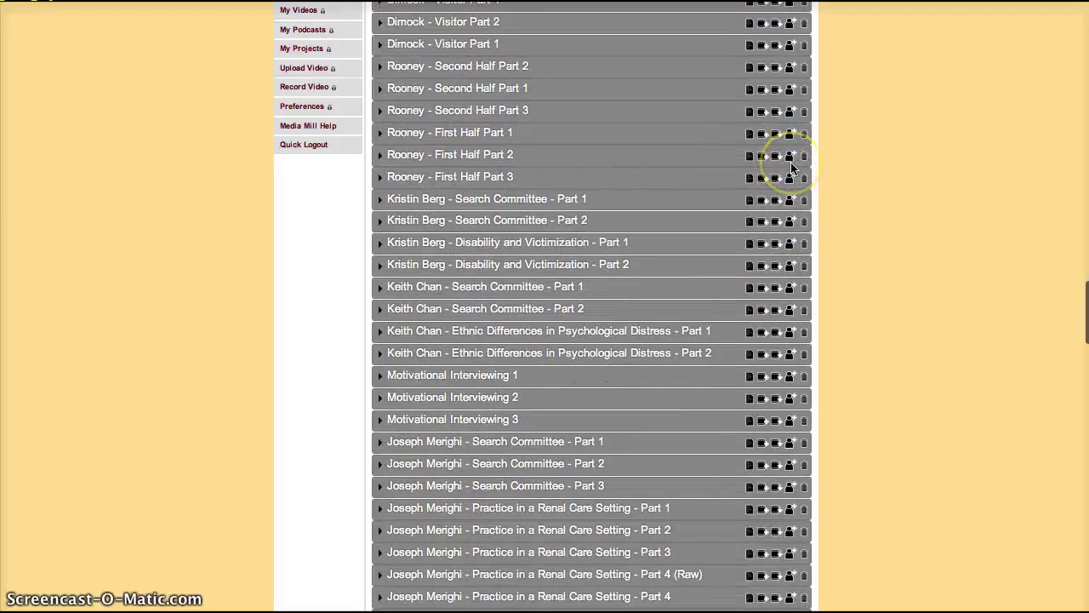
{"action": "scroll", "coordinate": [791, 167], "scroll_direction": "down", "scroll_amount": 10}
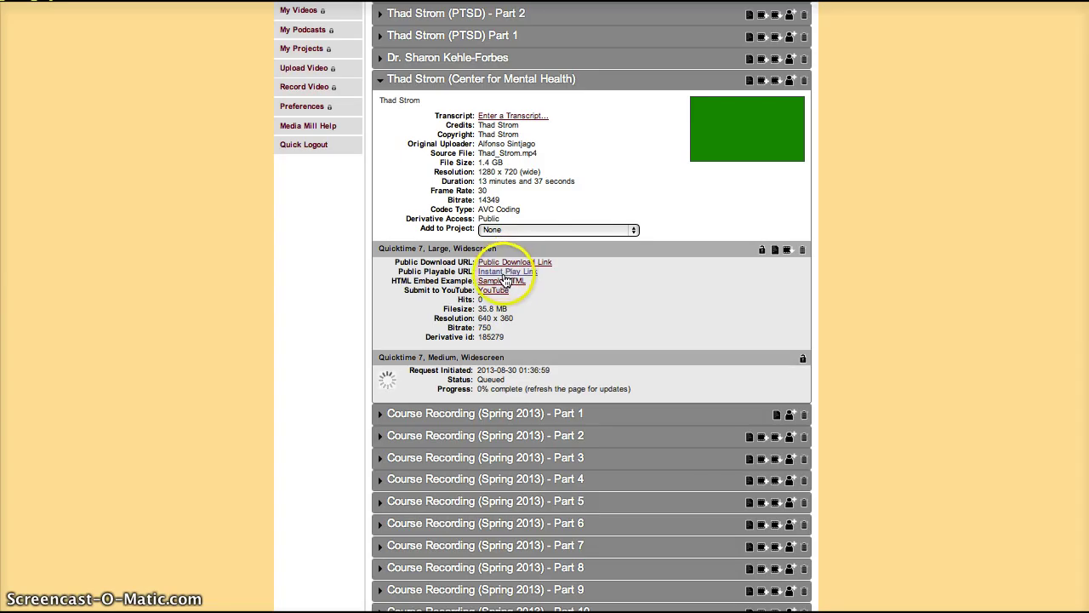
- Open the Quicktime 7, Large derivative's Instant Play Link to reach the video's player page
{"action": "left_click", "coordinate": [506, 275]}
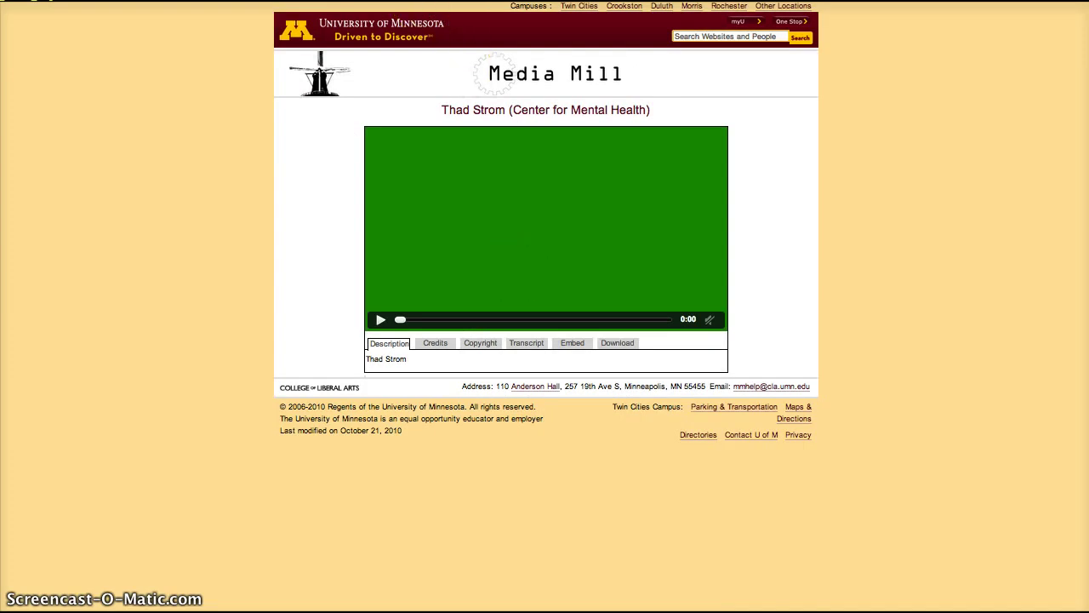